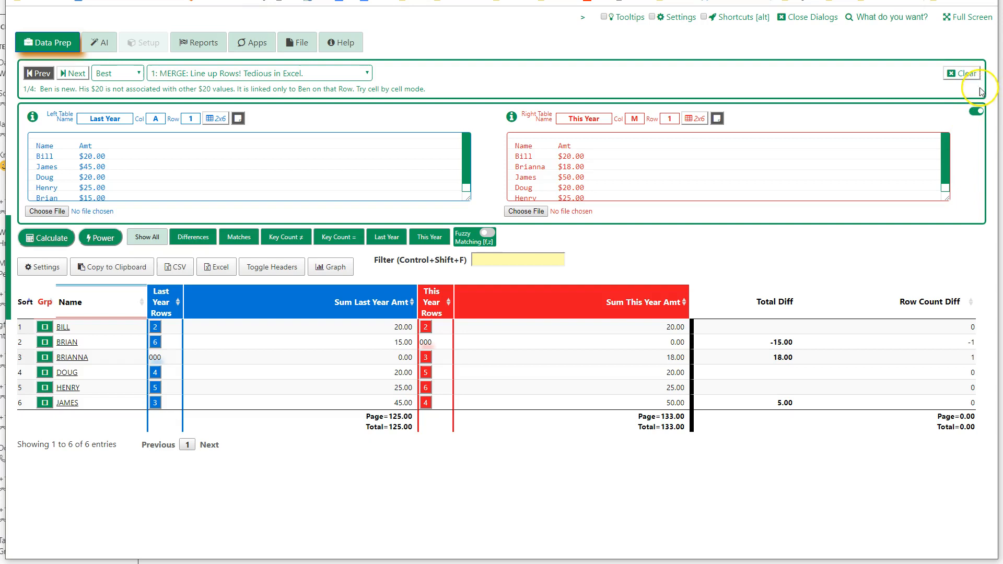
- Clear the loaded sample comparison and collapse the table input area
click(967, 77)
click(966, 73)
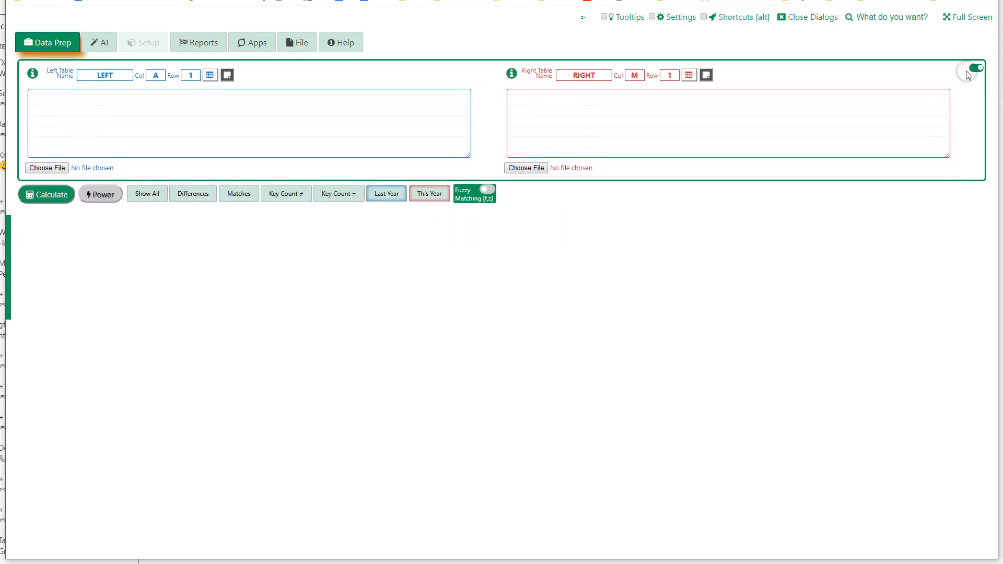
click(975, 69)
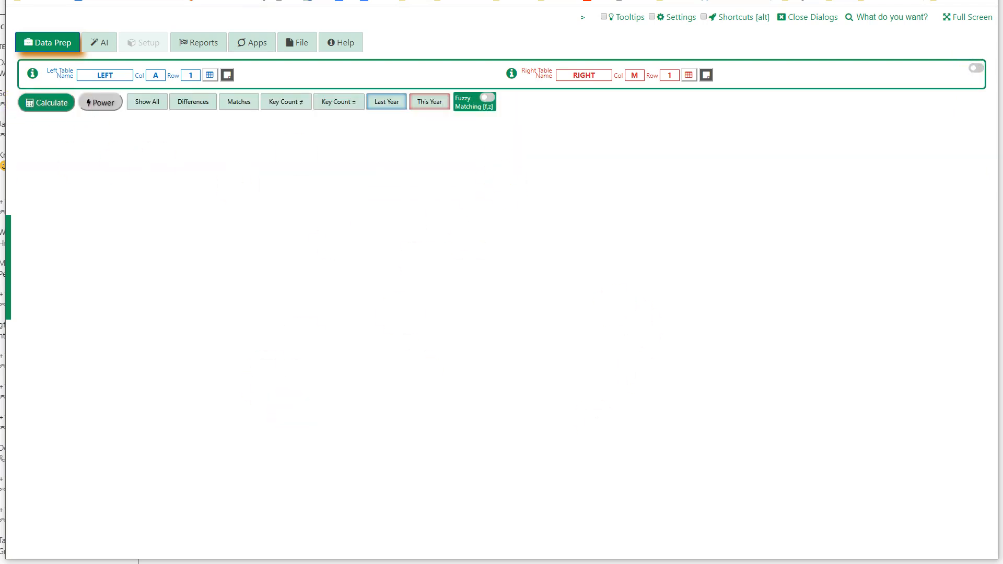
- Reload the samples with the table input area expanded, and load FUZZY SUMMATION: Transfer Agent Matching from the Best group
click(57, 43)
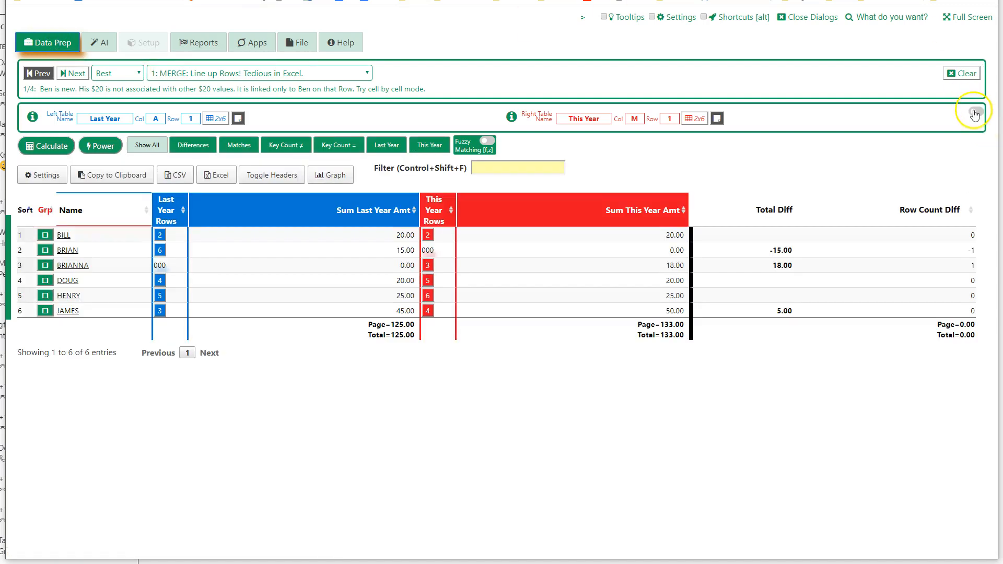
click(975, 111)
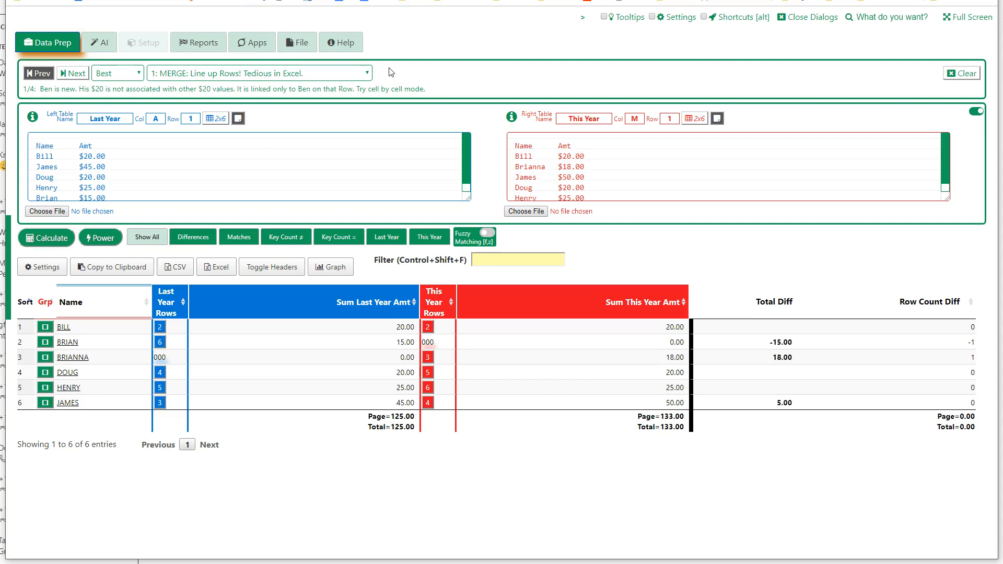
click(128, 73)
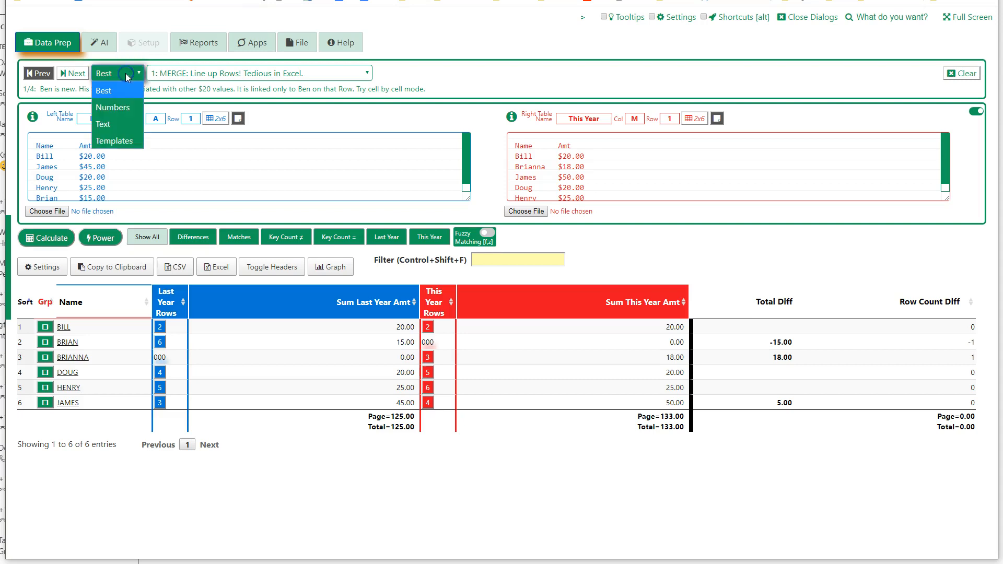
click(183, 74)
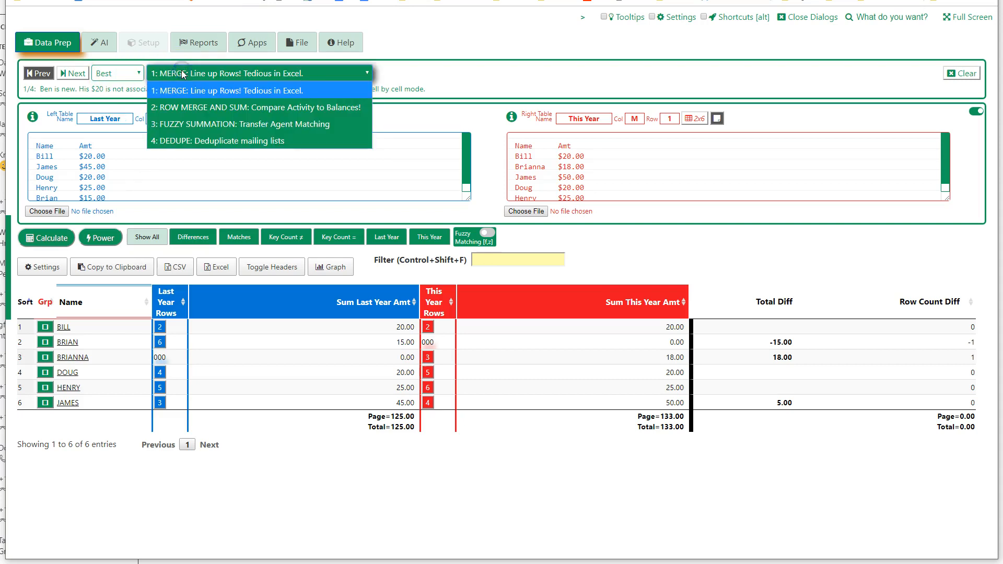
click(200, 125)
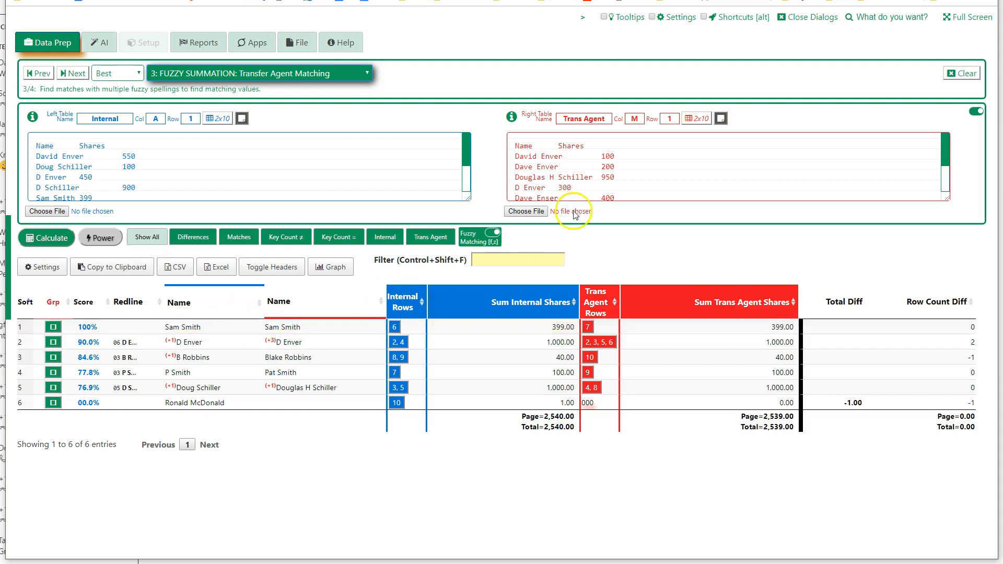
- Examine both sides of match 2 in the fuzzy results in an enlarged detail window, and minimise the window
click(399, 342)
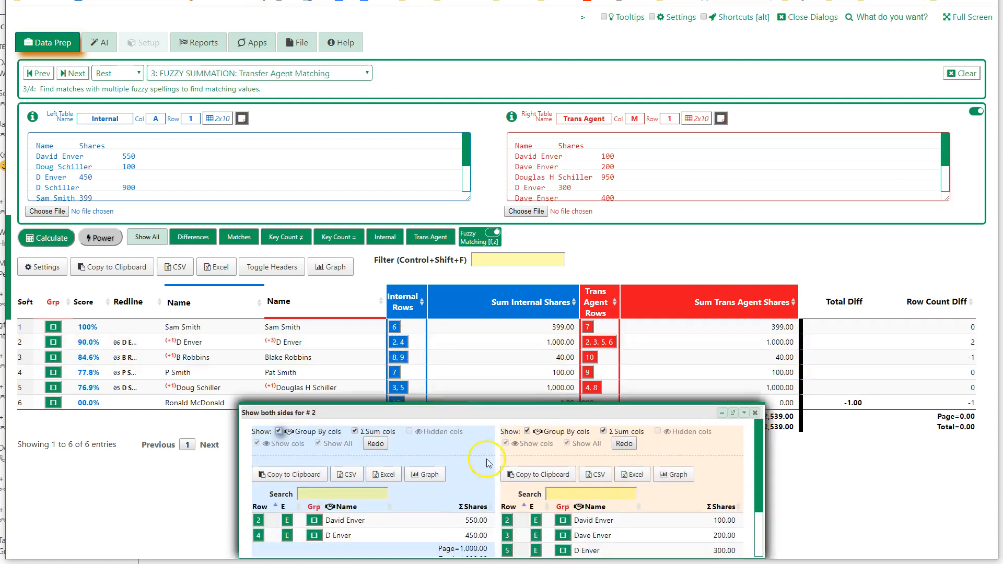
drag(465, 412, 442, 304)
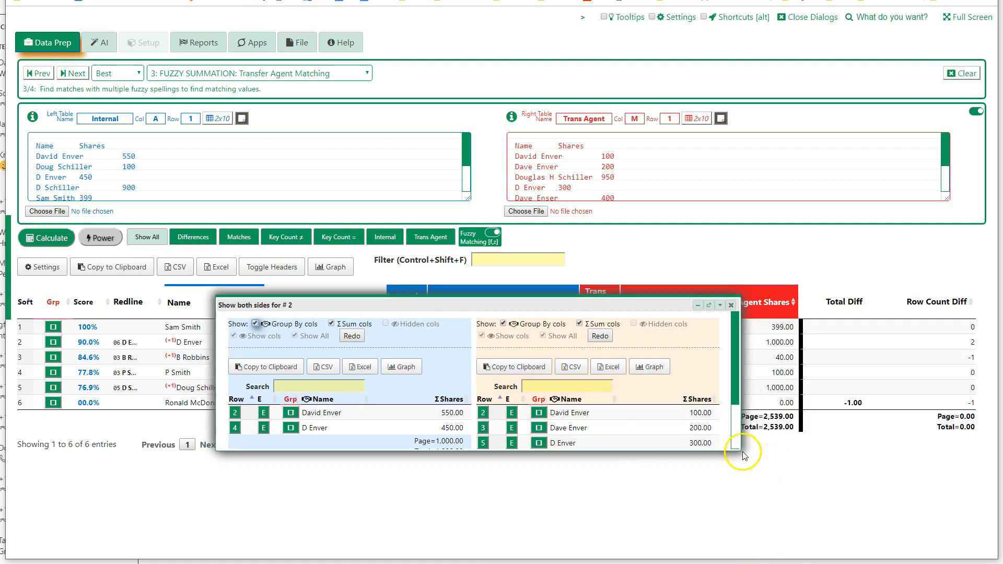
drag(737, 448, 948, 531)
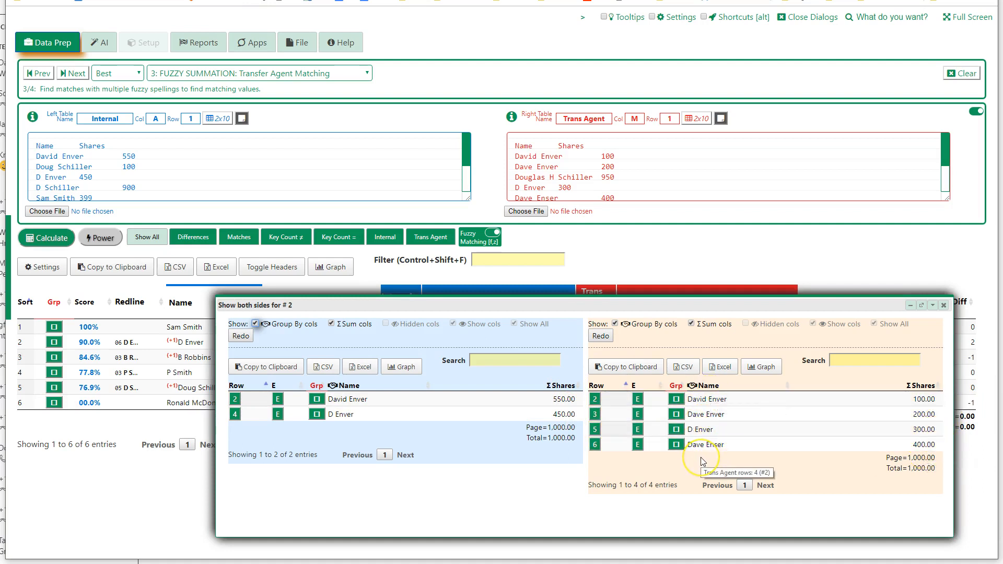
click(911, 308)
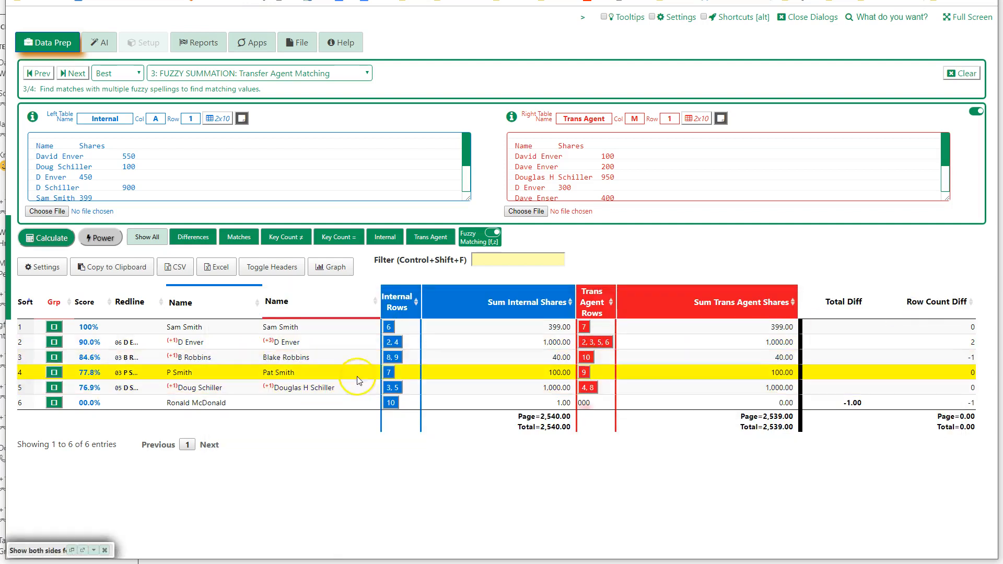
- Examine both sides of match 3 in the fuzzy results and dismiss the detail window
click(394, 358)
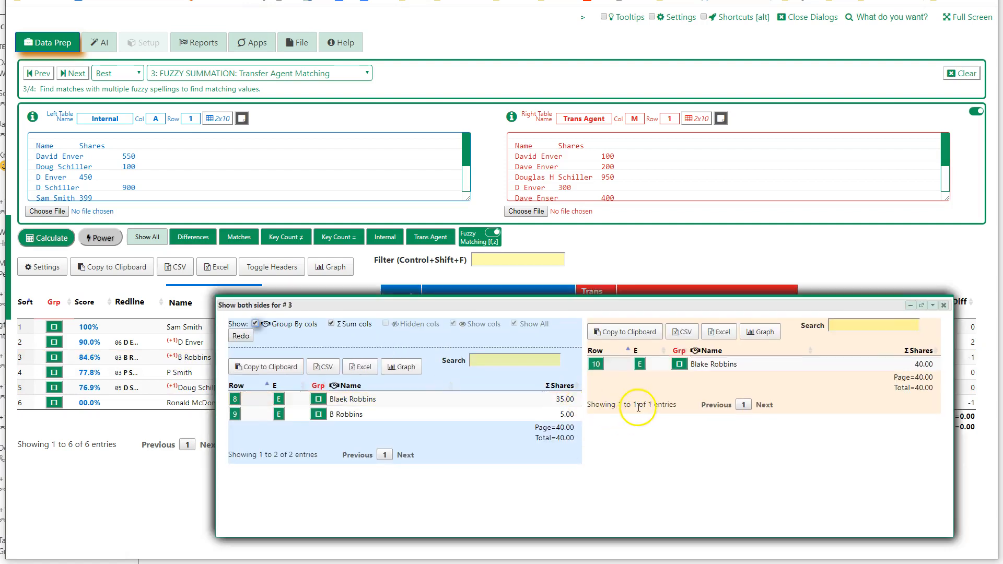
click(870, 326)
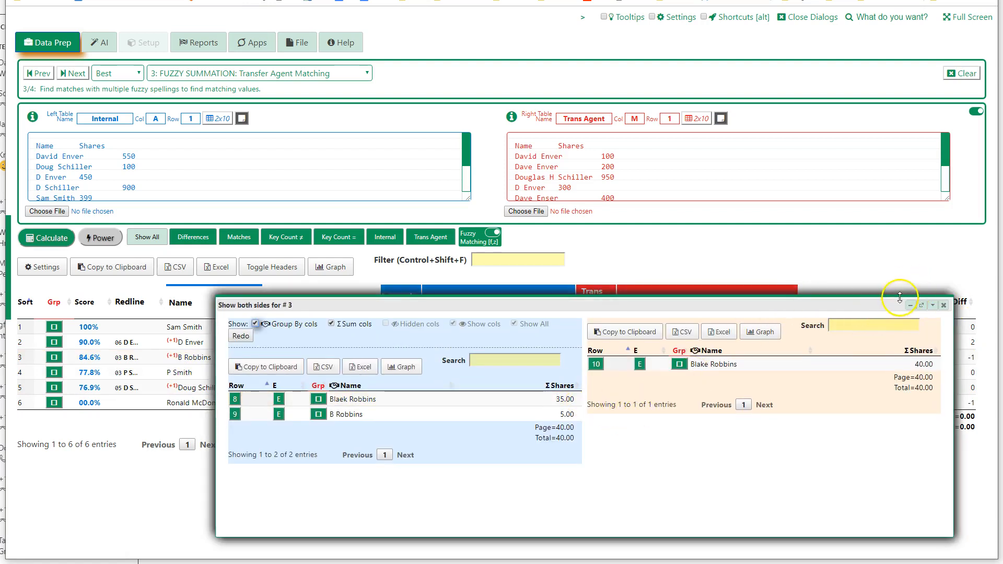
click(943, 305)
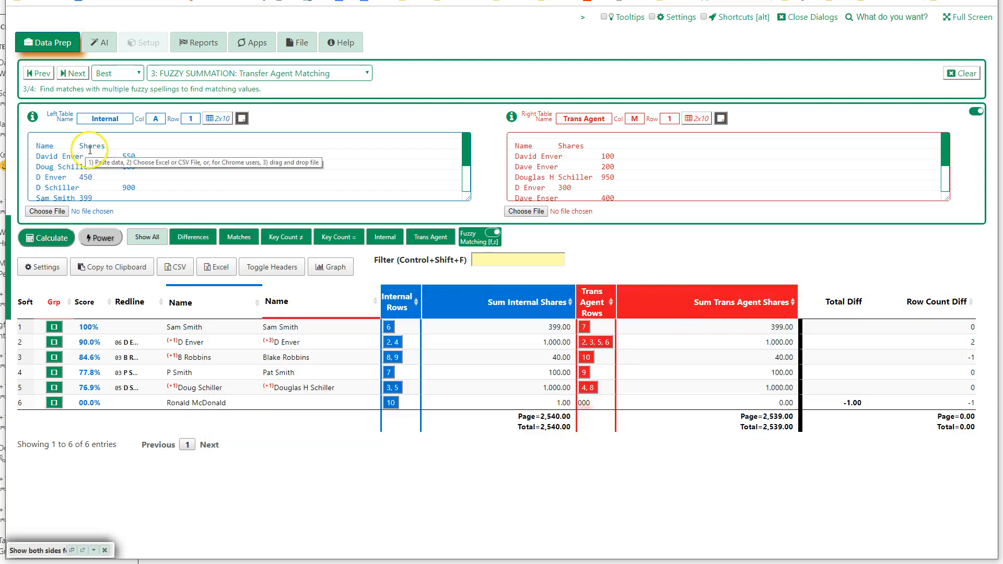
- Load the sample Compare Old and New Trial Balances from the Templates group
click(113, 78)
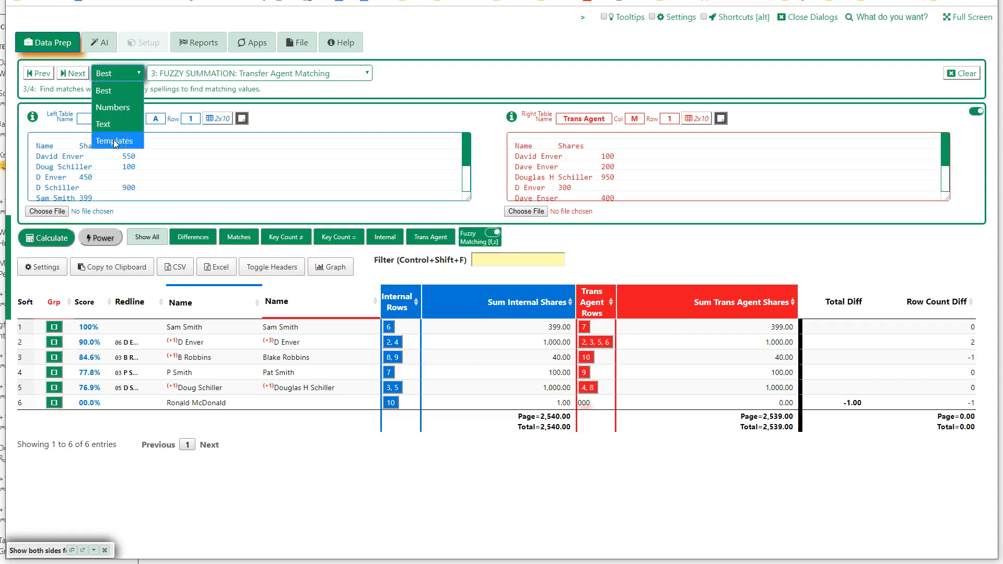
click(114, 139)
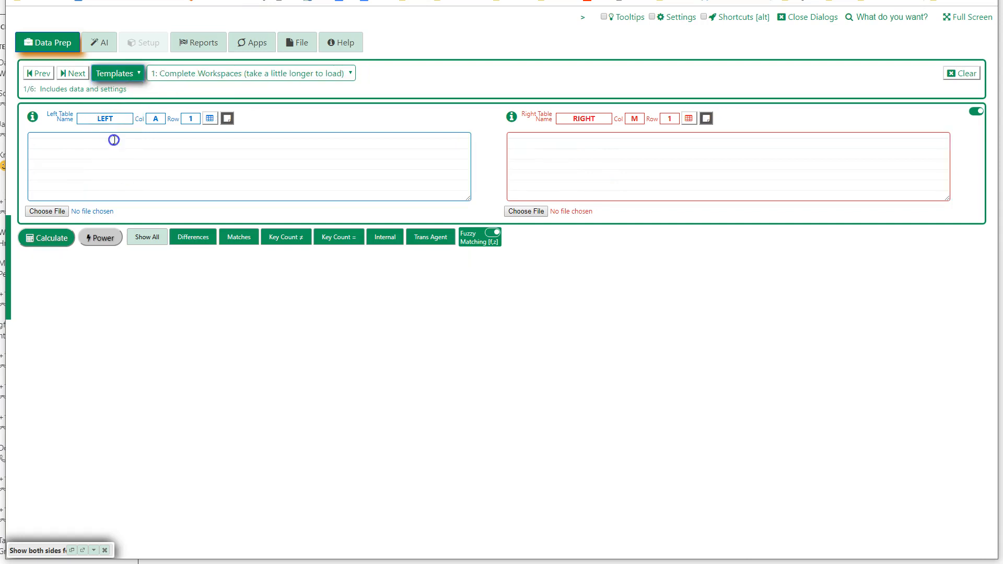
click(209, 78)
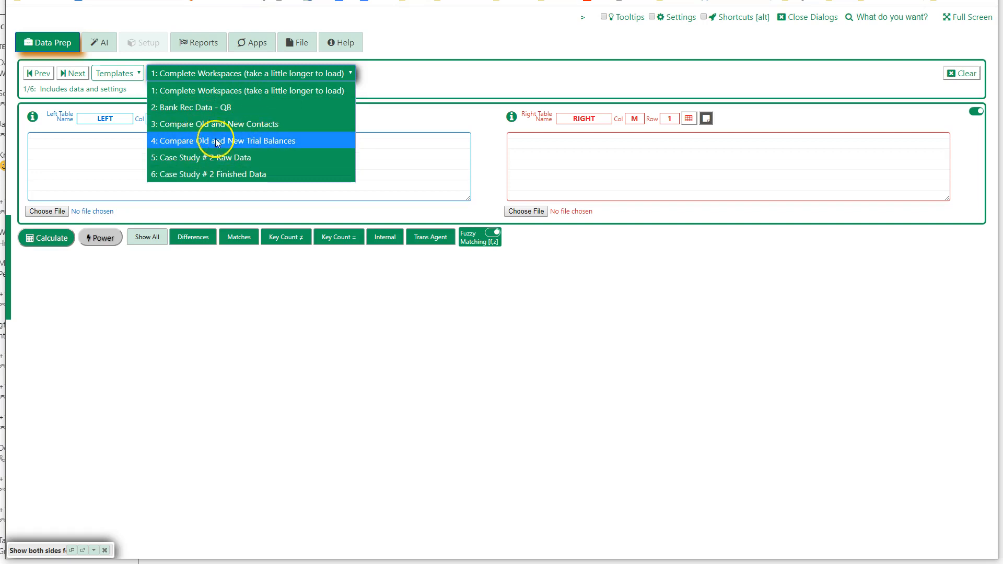
click(260, 139)
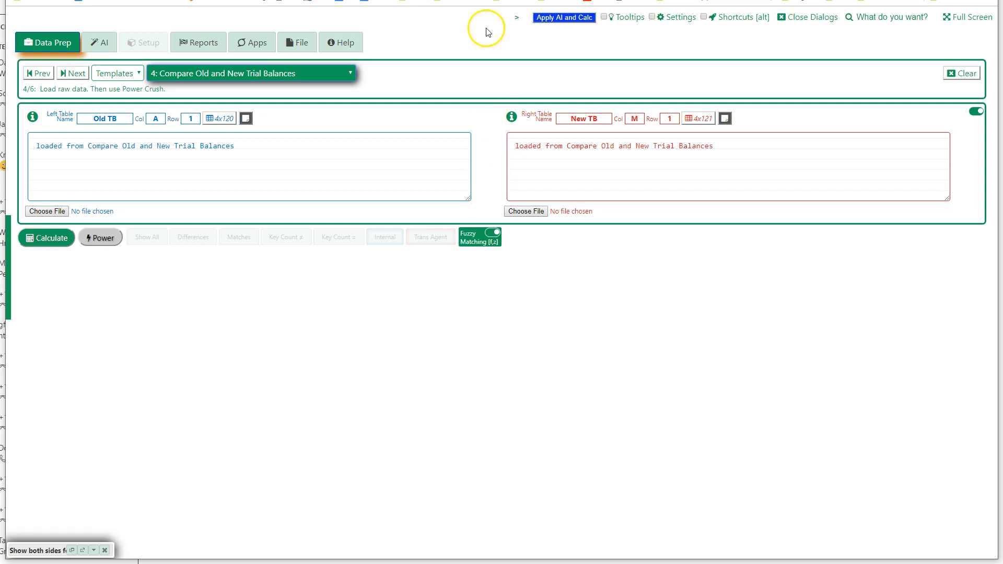
click(516, 21)
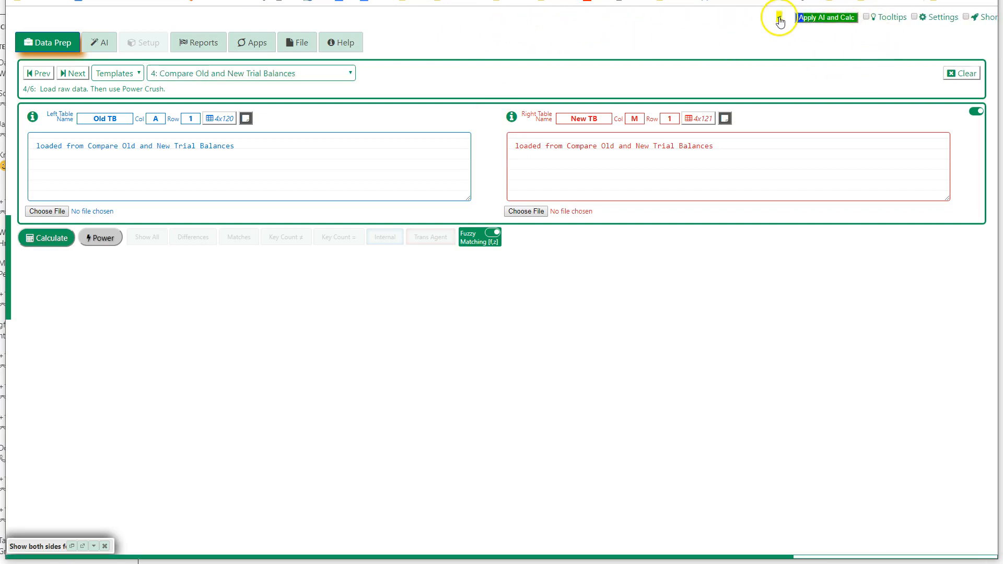
click(778, 20)
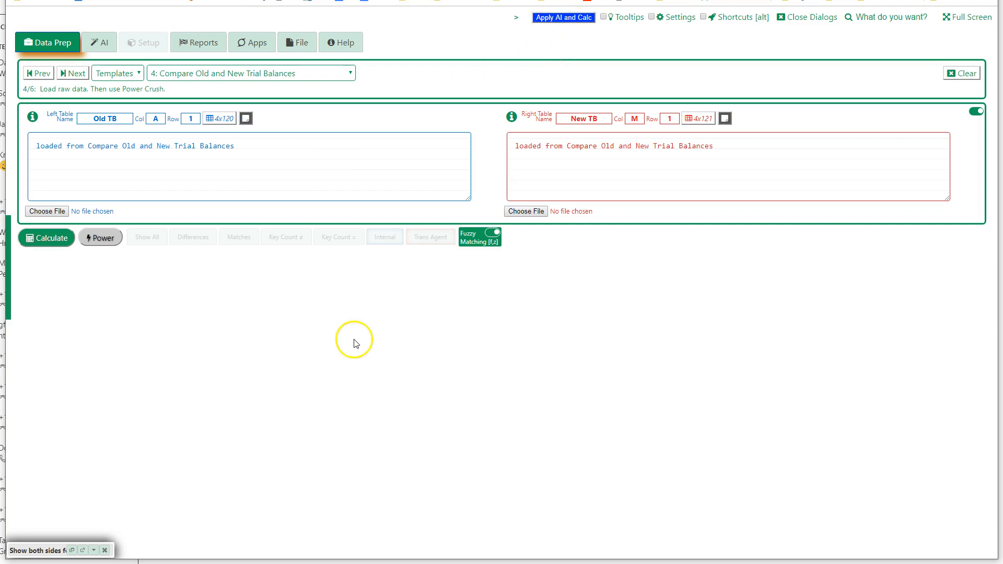
- Show the column settings in a taller window, run Apply AI and Calc on the trial balances, and minimise the settings
click(679, 17)
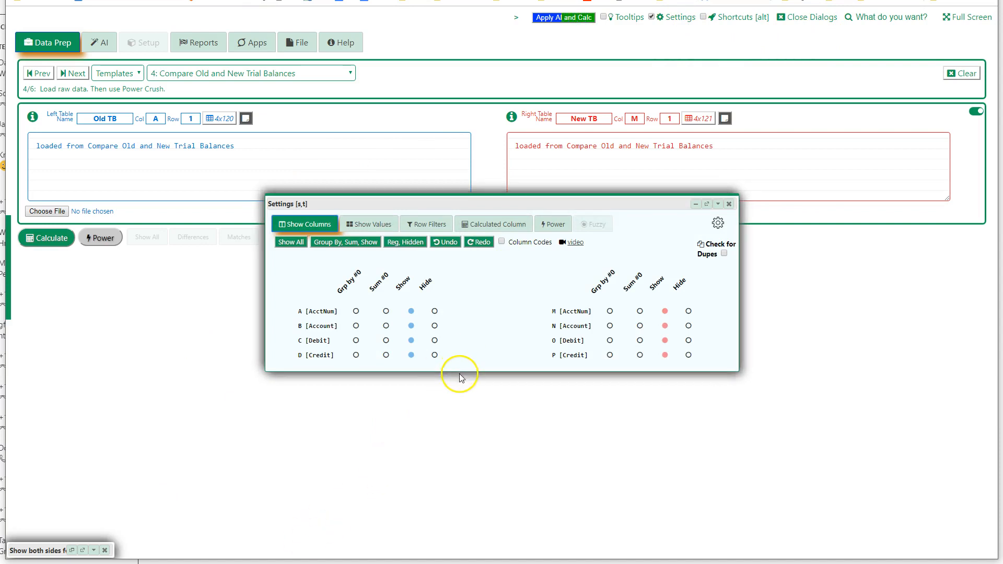
drag(460, 371, 460, 441)
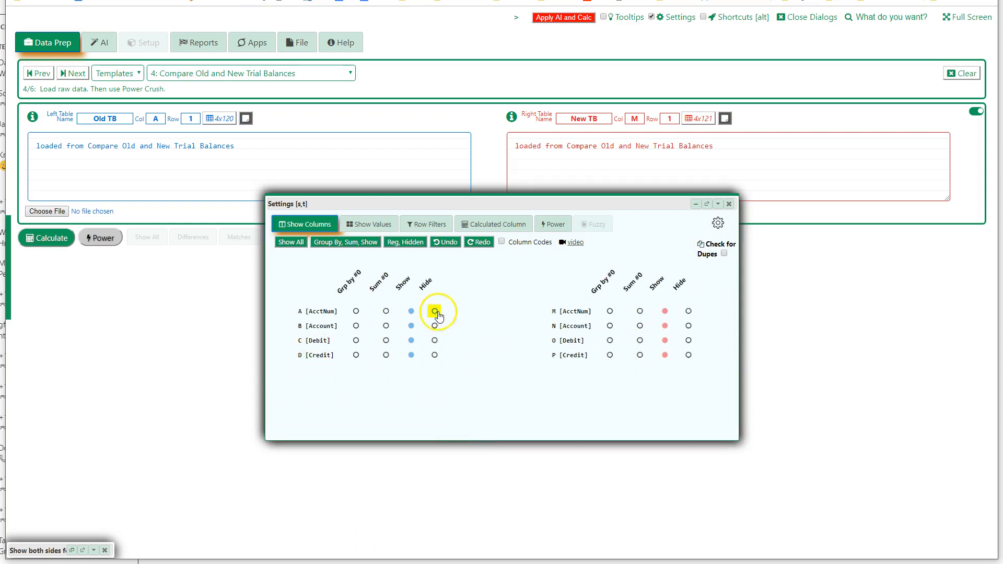
click(563, 20)
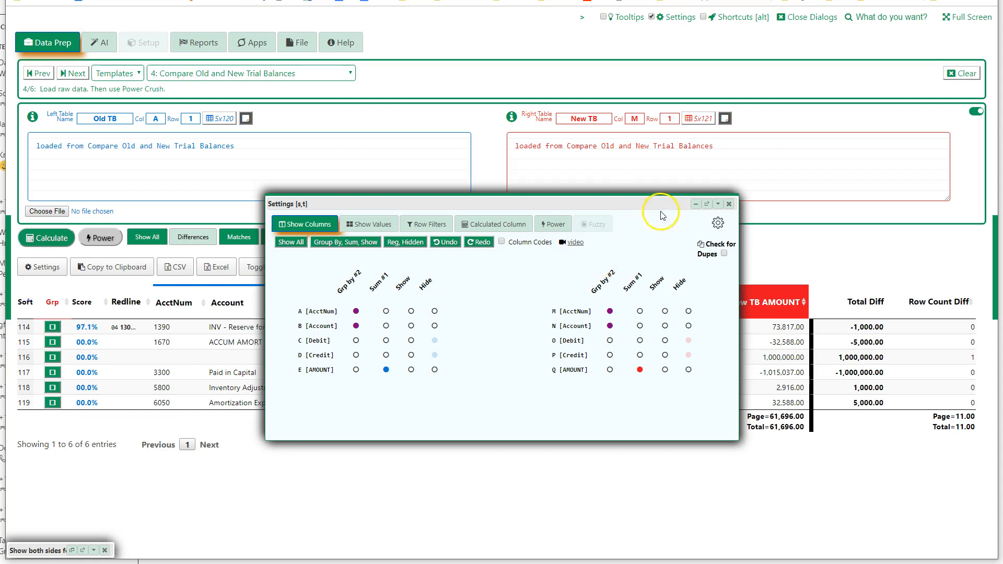
click(696, 203)
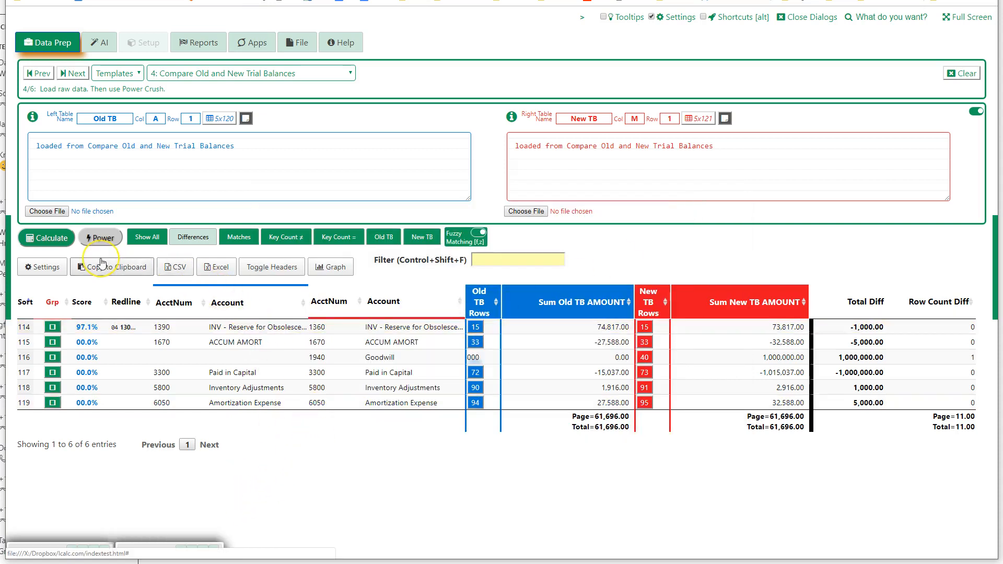
- Turn off fuzzy matching and recalculate the trial balance comparison after running the Power scan of column combinations
click(57, 242)
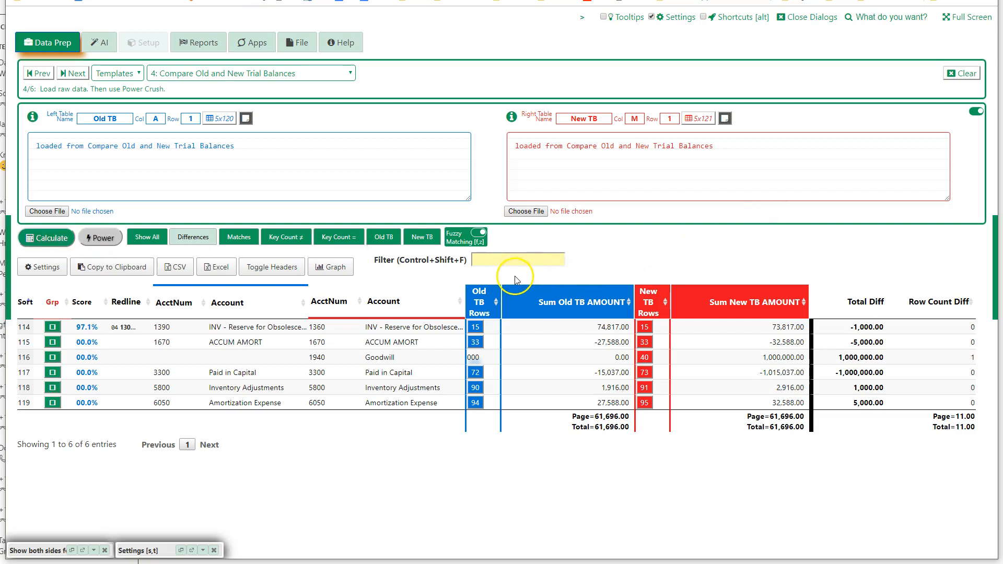
click(477, 242)
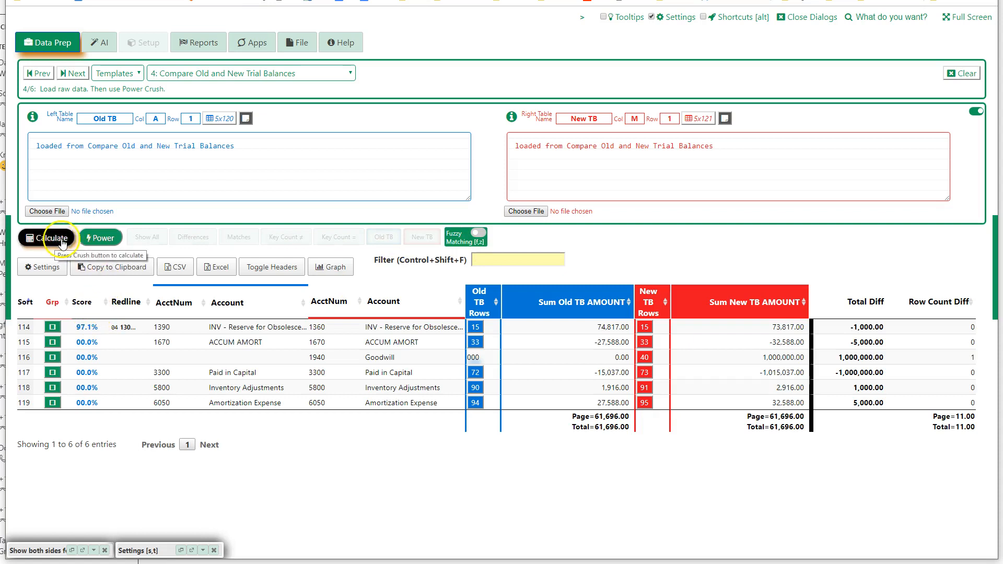
click(106, 239)
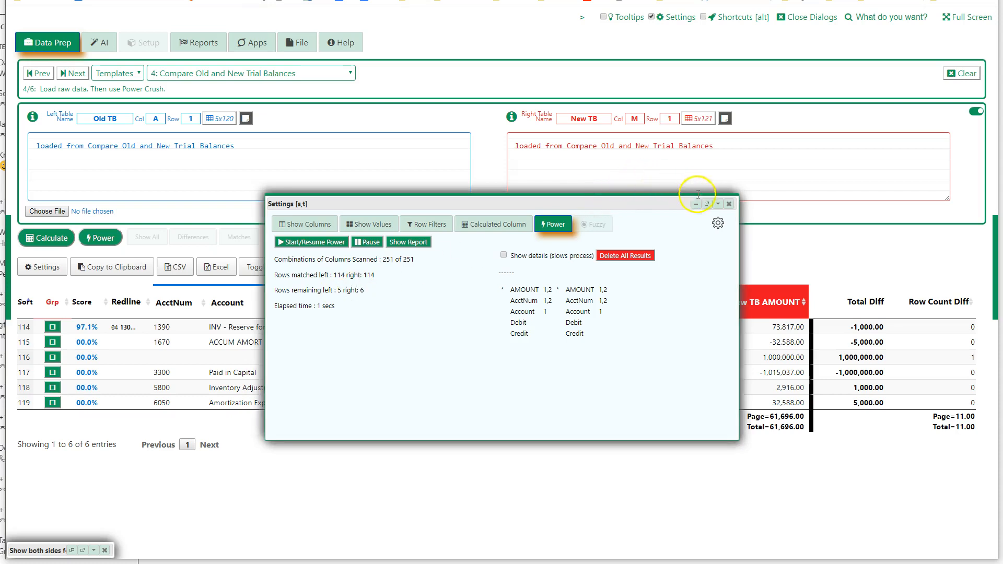
click(729, 204)
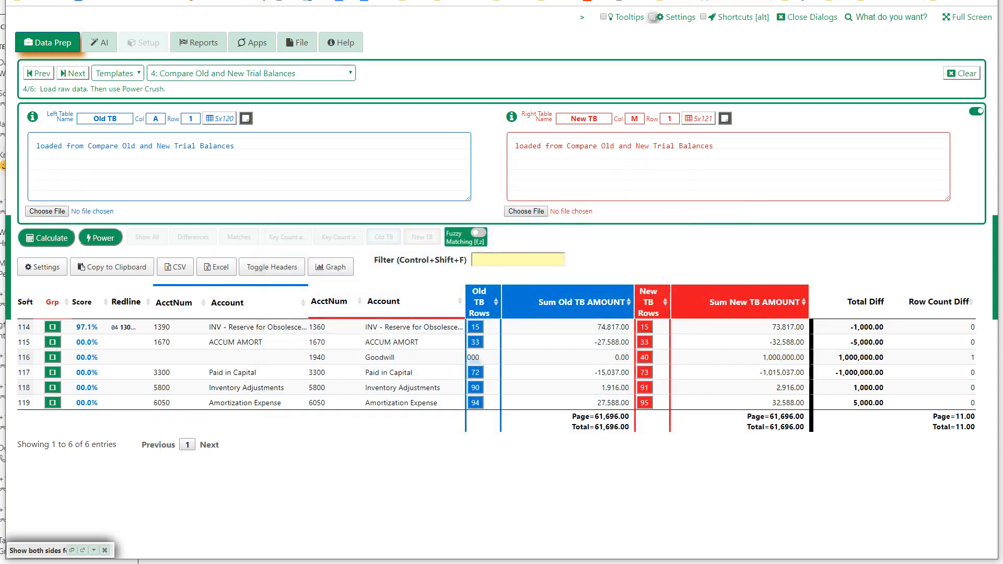
click(48, 239)
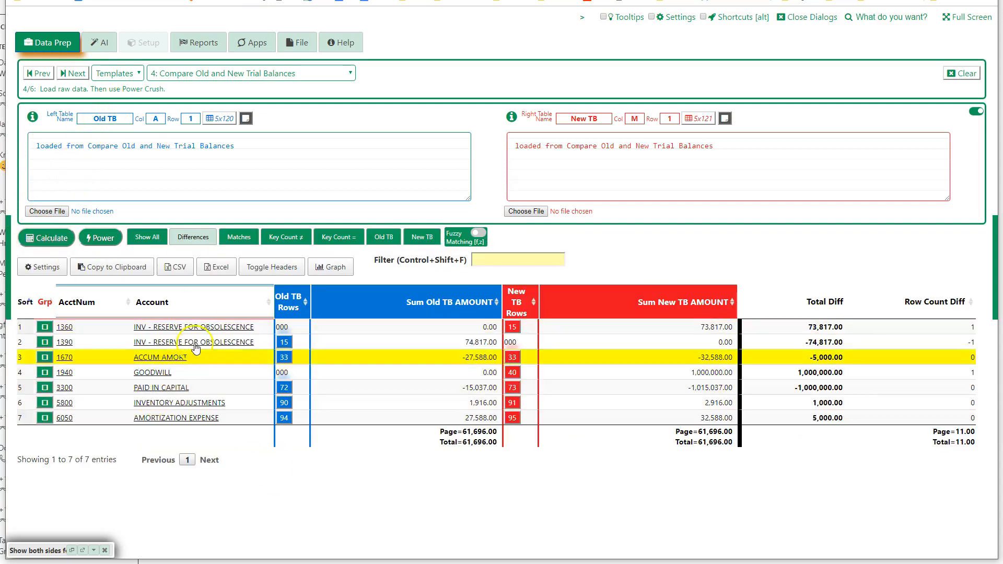
- Group only the two INV - Reserve for Obsolescence rows as a match, leaving Accum Amort out
click(45, 326)
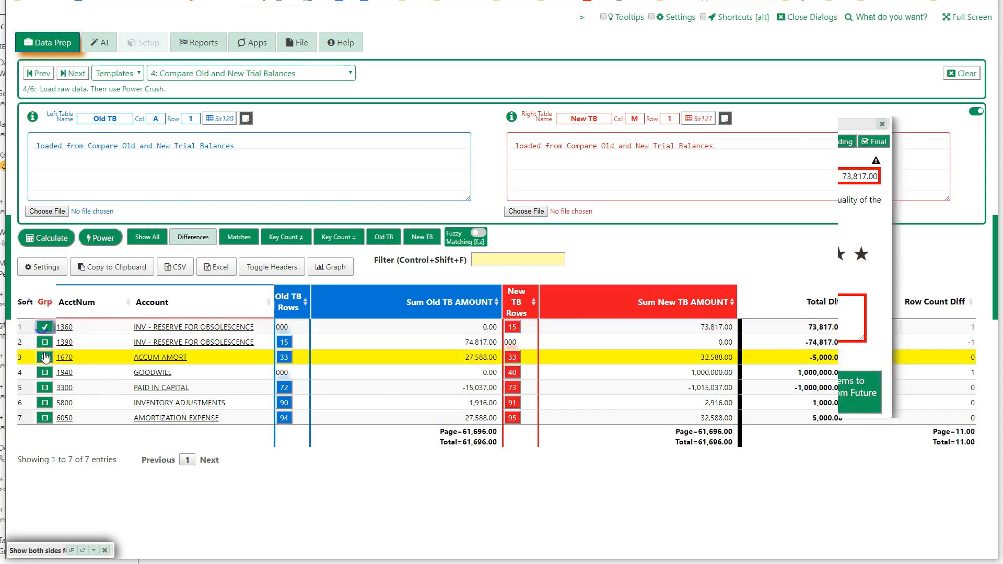
click(45, 357)
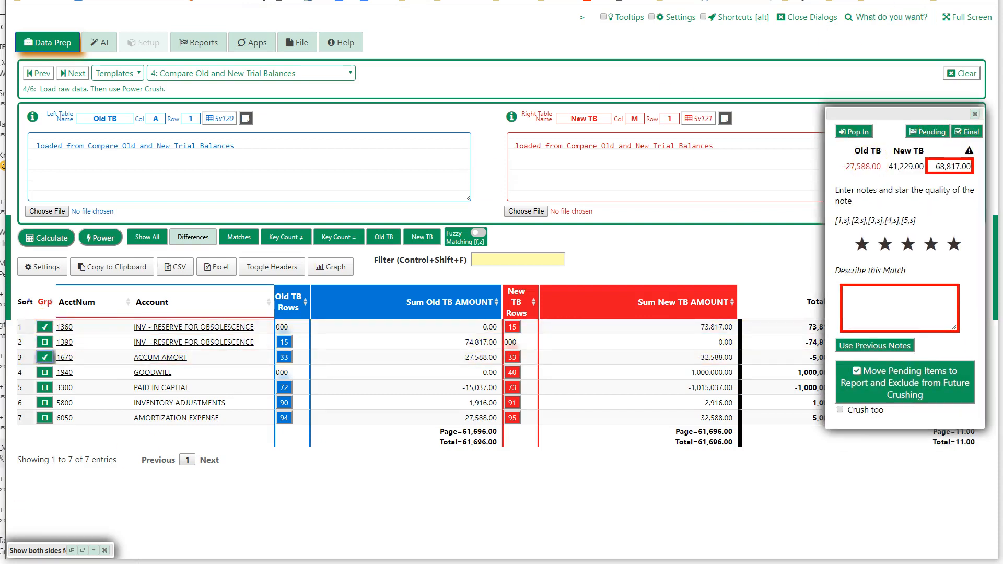
click(45, 357)
click(45, 342)
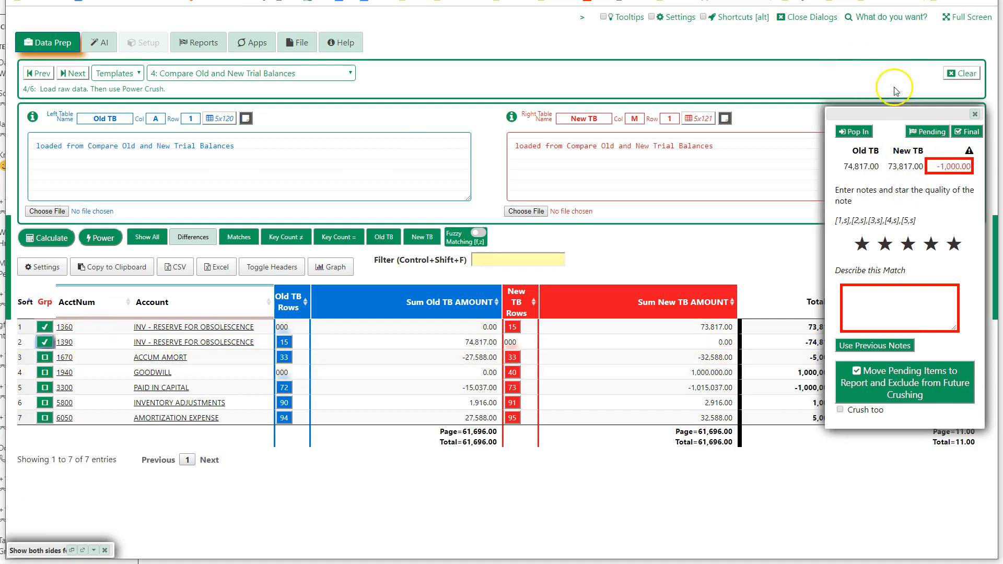
- Move the match notes window clear of the results, describe the match as "note", and close the window
drag(881, 112, 845, 51)
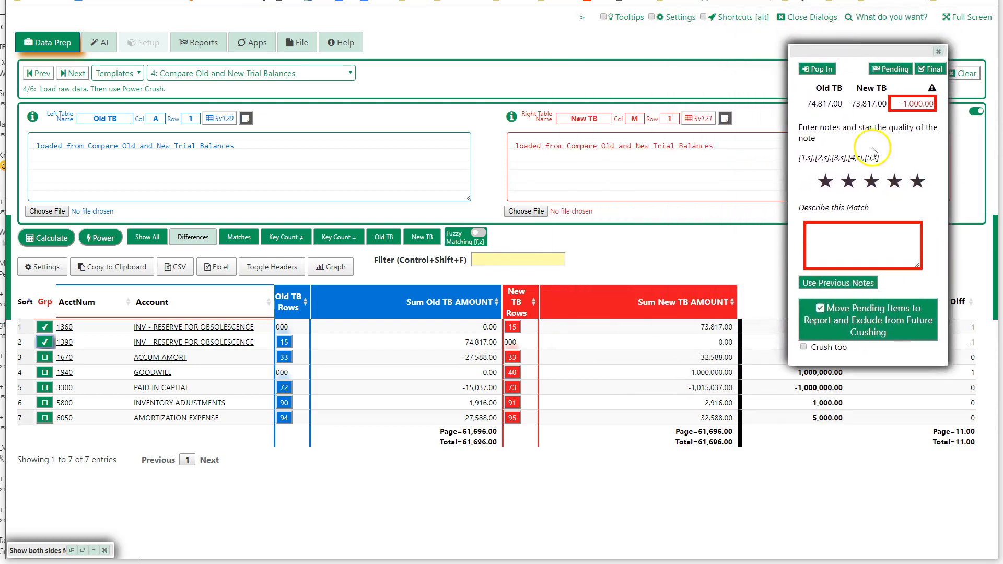
click(867, 267)
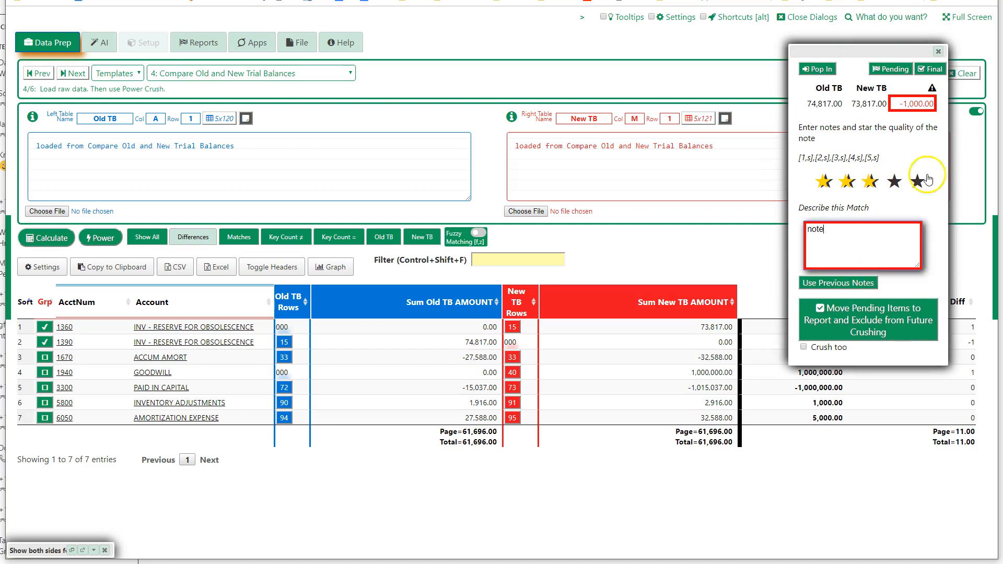
click(938, 52)
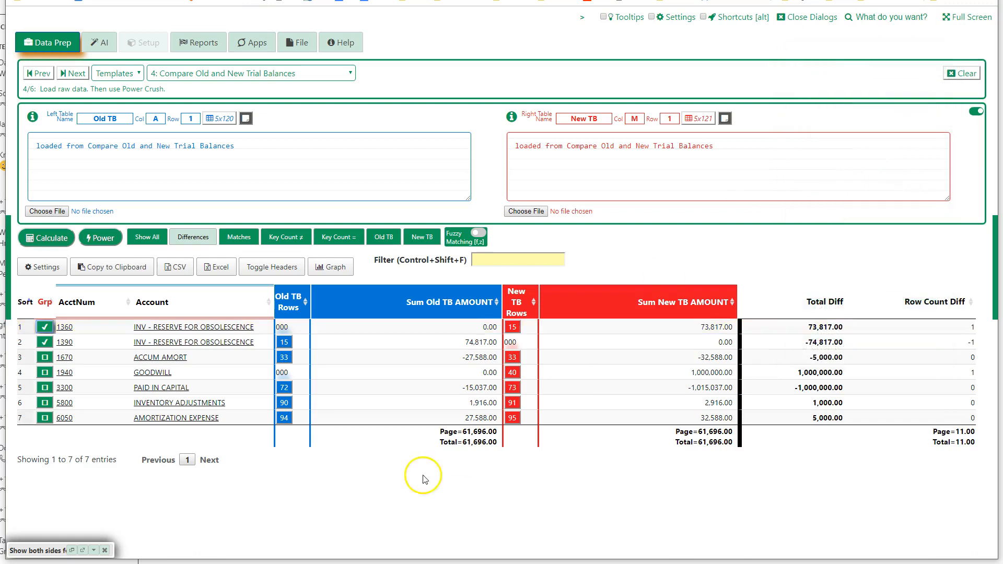
- Remove the two INV - Reserve for Obsolescence rows from the pending group and close the match notes window
click(46, 327)
click(46, 326)
click(46, 343)
click(46, 358)
click(46, 342)
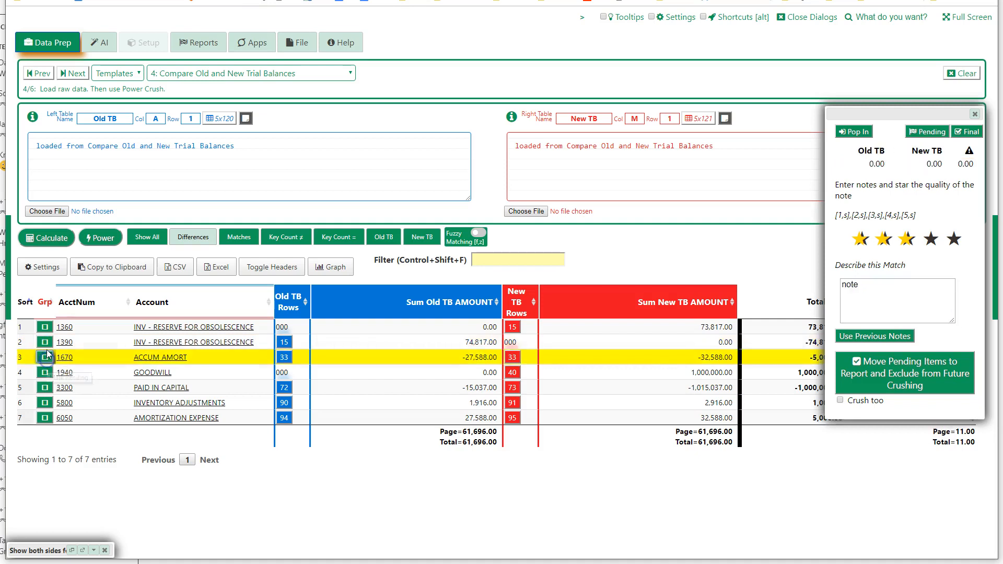
click(45, 358)
click(332, 197)
click(974, 114)
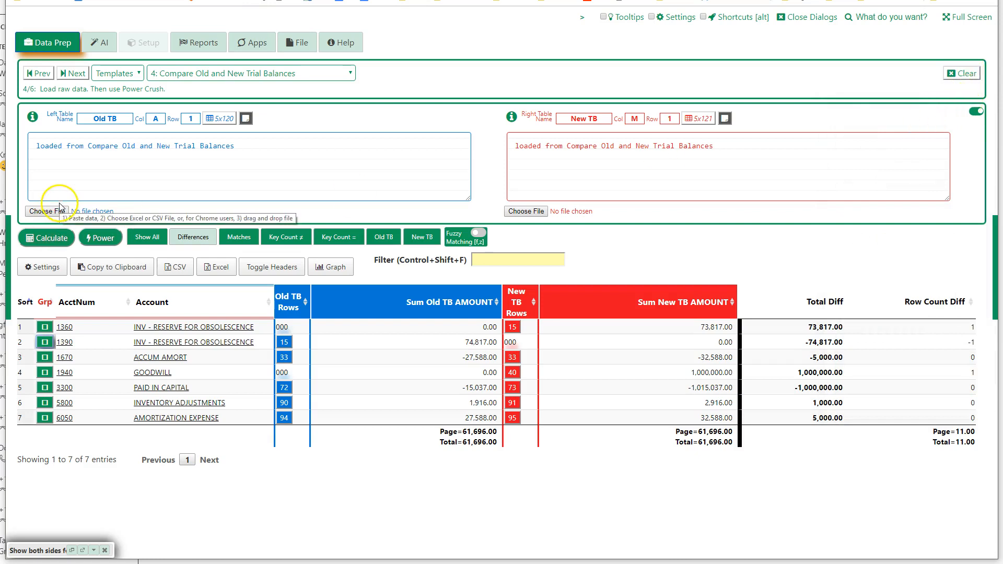
- Load the sample template "6: Case Study # 2 Finished Data" into the two tables
click(121, 73)
click(113, 148)
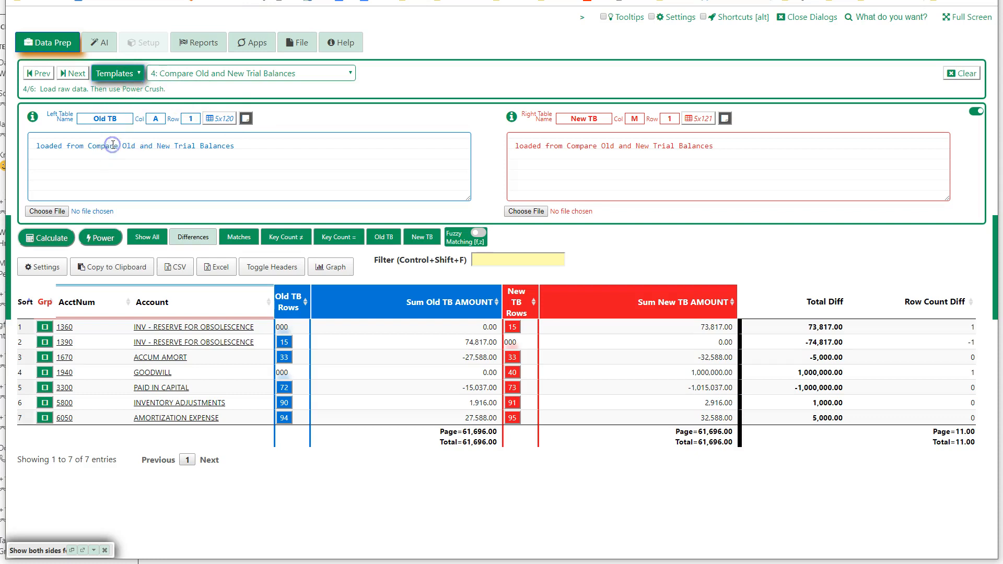
click(177, 74)
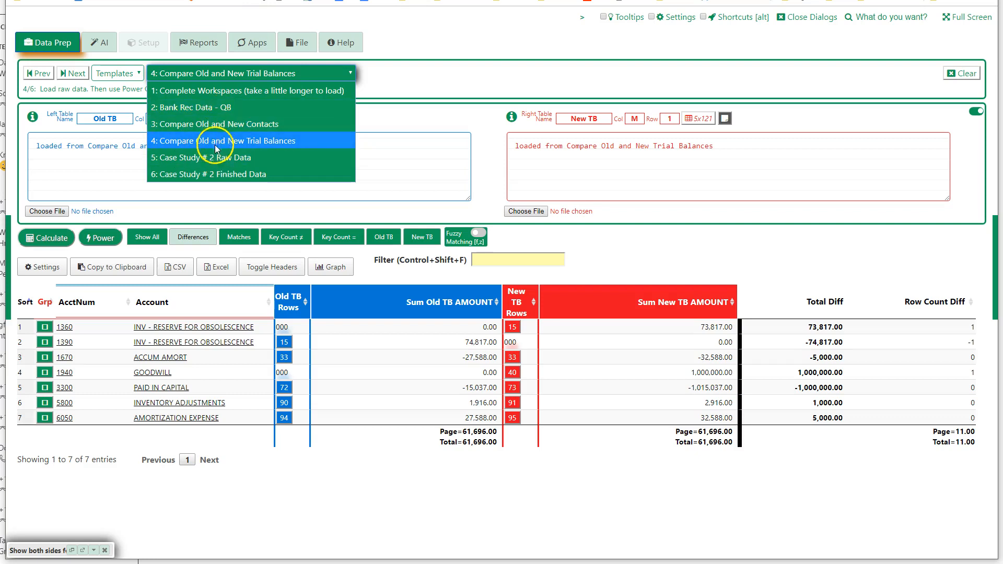
click(215, 175)
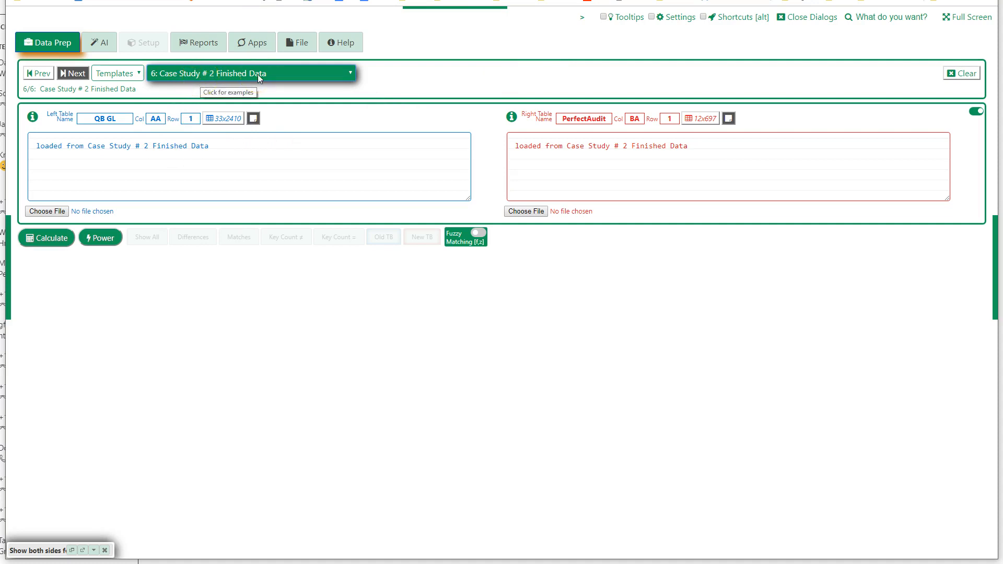
- Update the reports dashboard for the loaded QB GL and PerfectAudit data and examine its activity summary
click(202, 44)
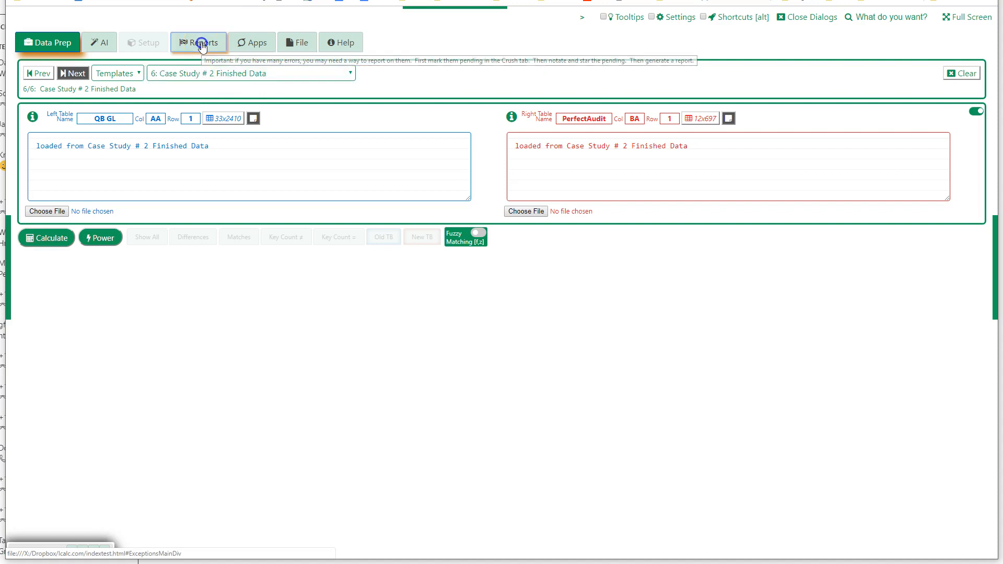
click(63, 93)
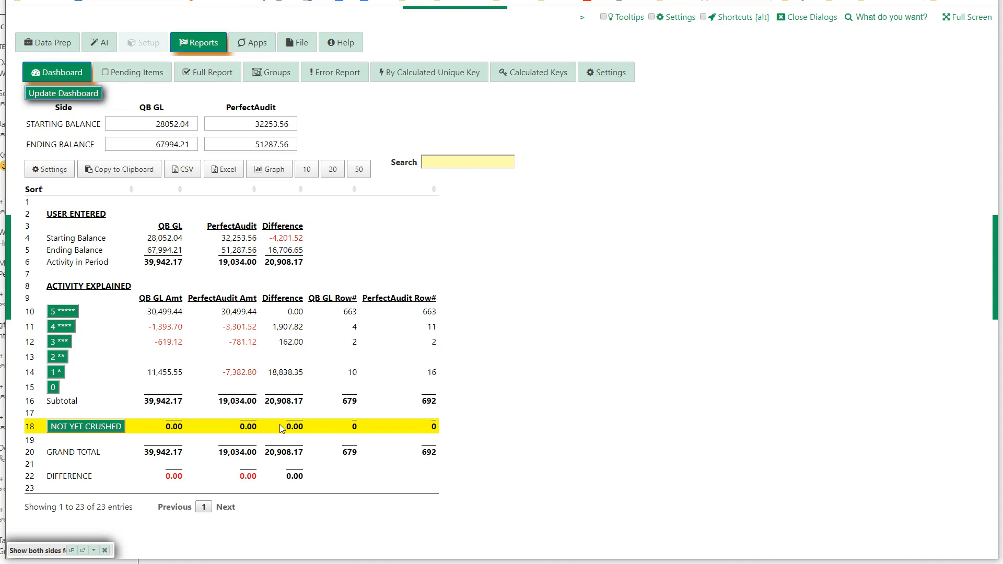
click(276, 402)
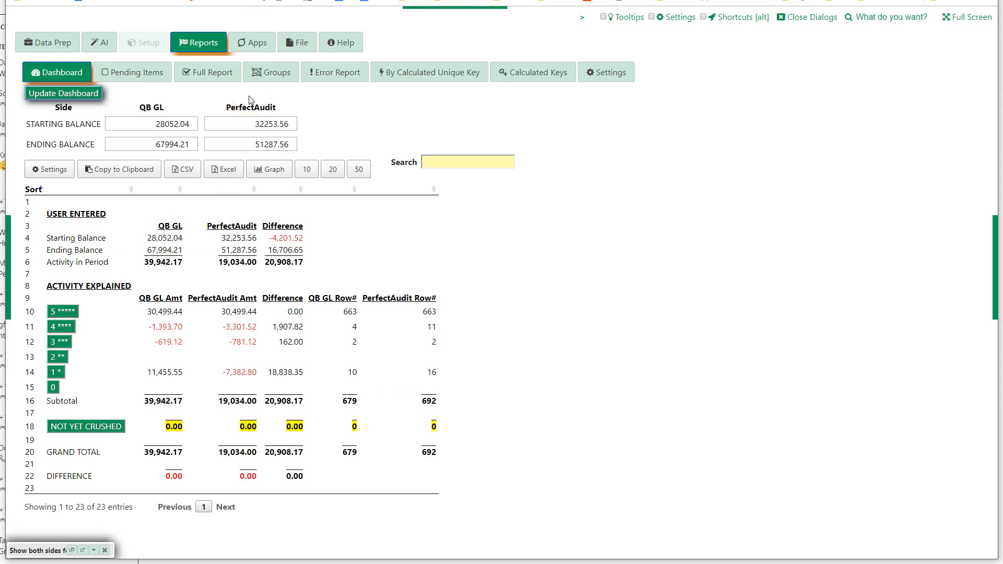
- Calculate the QB GL and PerfectAudit comparison in Data Prep and generate the Full Report for all groups
click(67, 43)
click(54, 238)
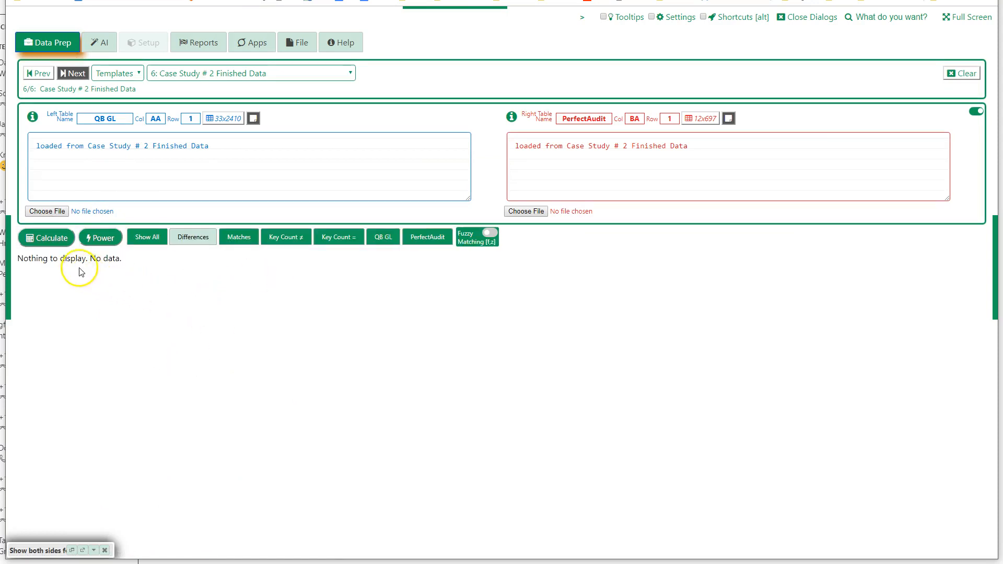
click(194, 55)
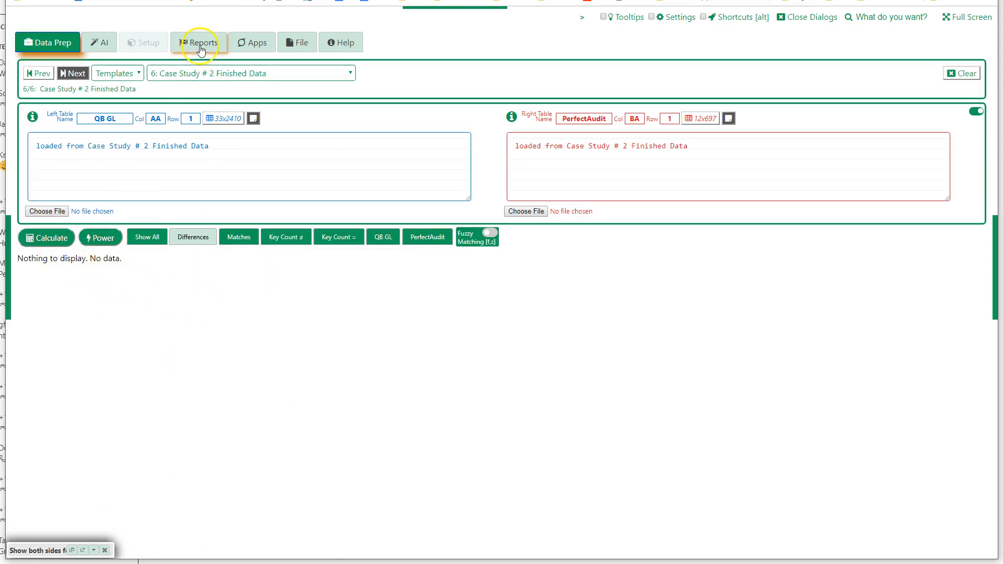
click(214, 73)
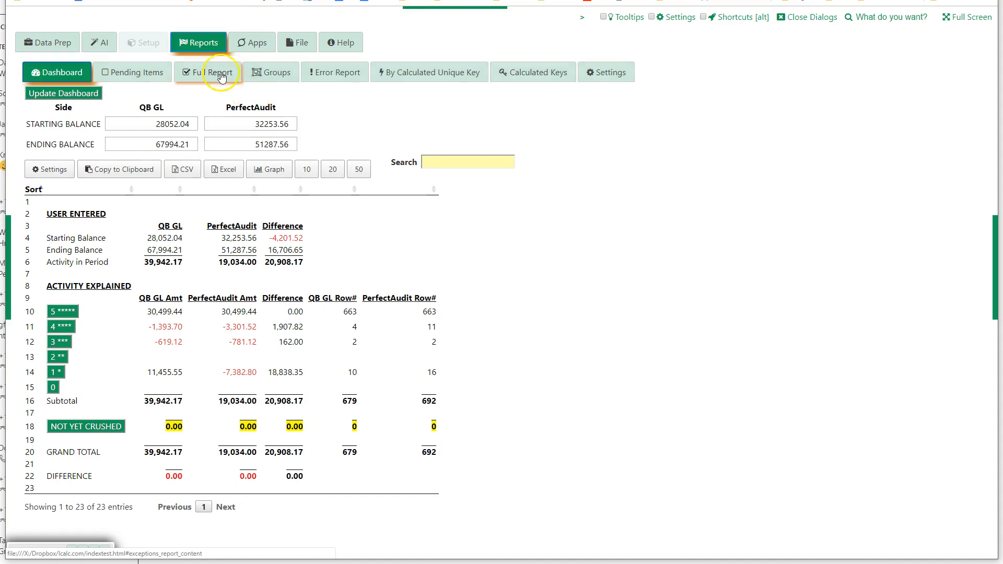
click(41, 100)
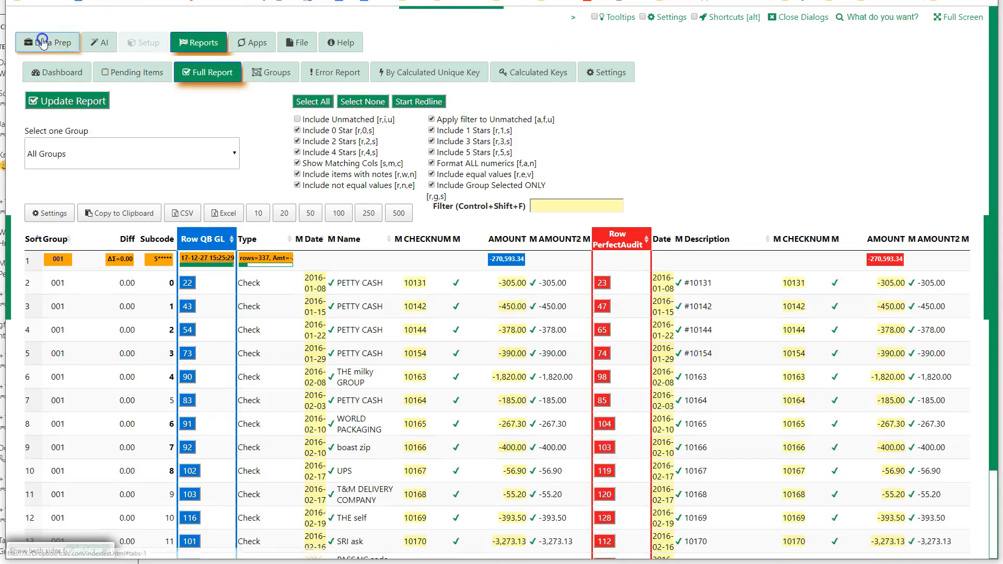
- Return to Data Prep and open the list of sample templates
click(47, 41)
click(201, 73)
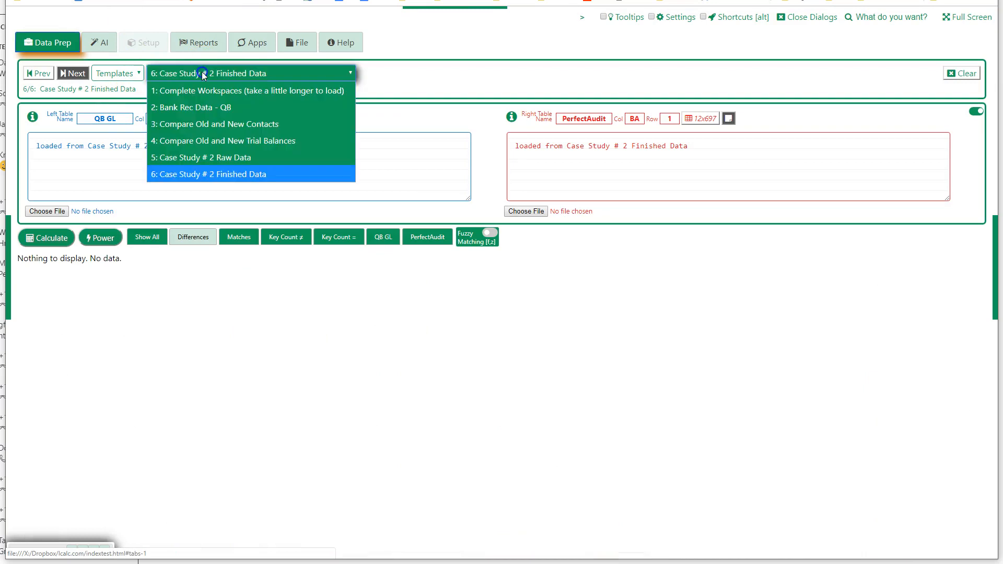